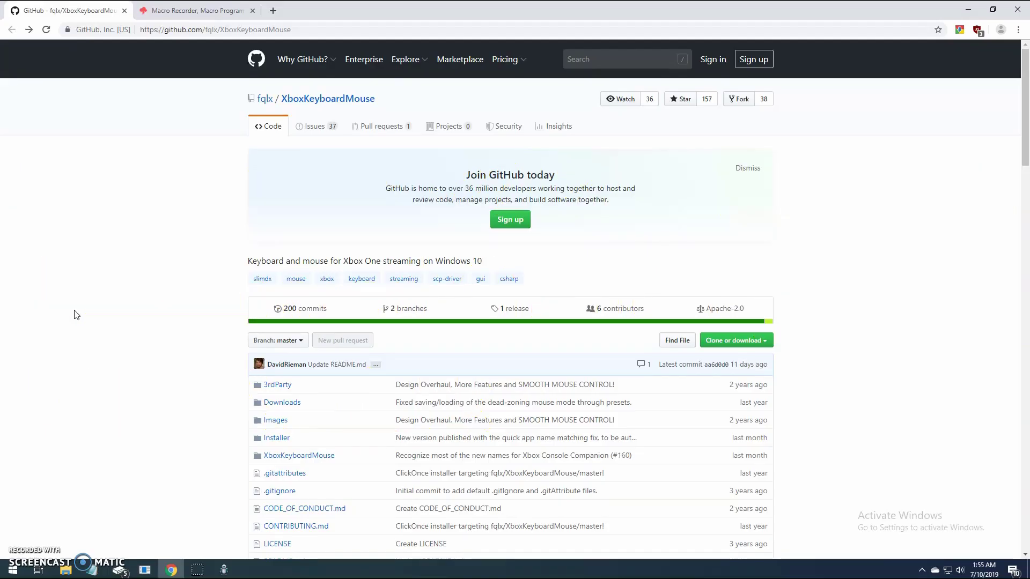
# Review the XboxKeyboardMouse repo, its SlimDX .NET 4.0 x86 download and installer setup.exe link
pyautogui.tripleClick(290, 263)
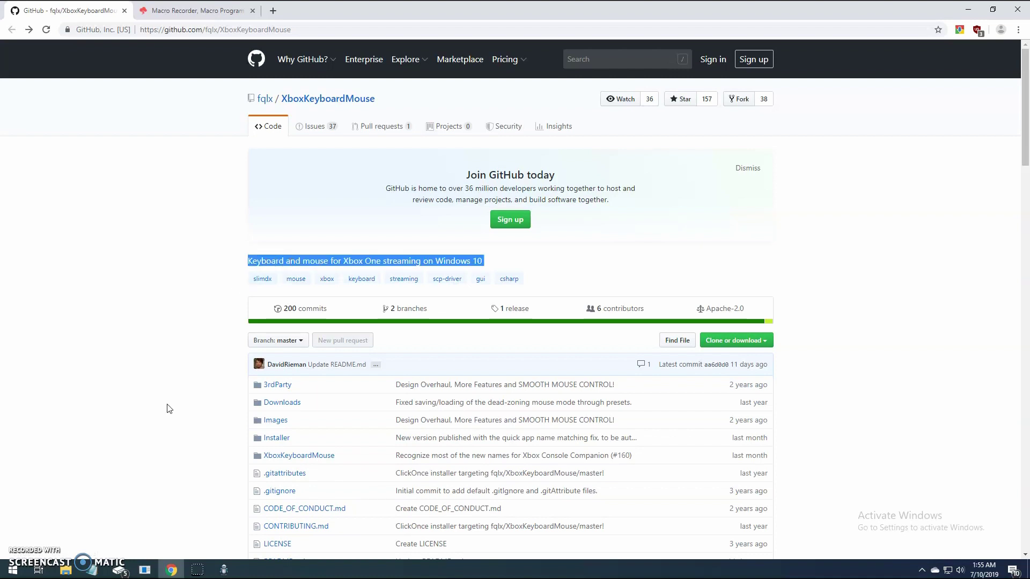
pyautogui.scroll(-18, 198, 391)
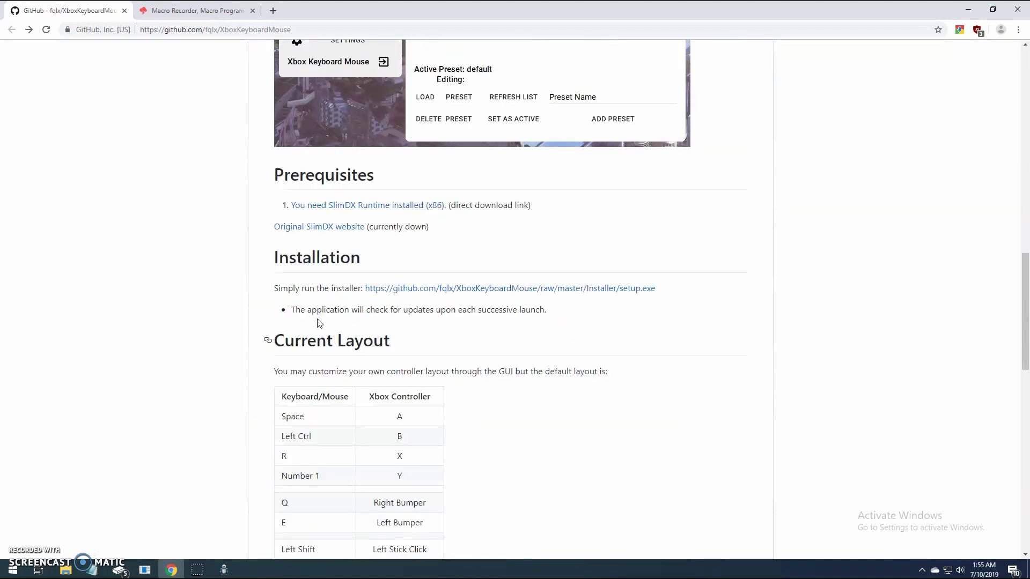
pyautogui.click(343, 231)
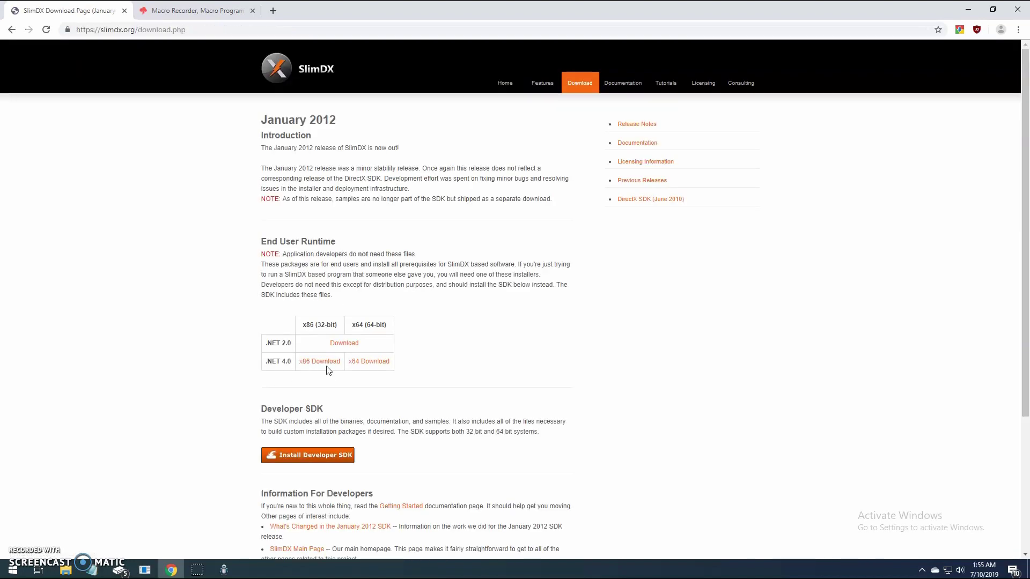
pyautogui.moveTo(343, 363); pyautogui.dragTo(296, 367)
pyautogui.click(10, 32)
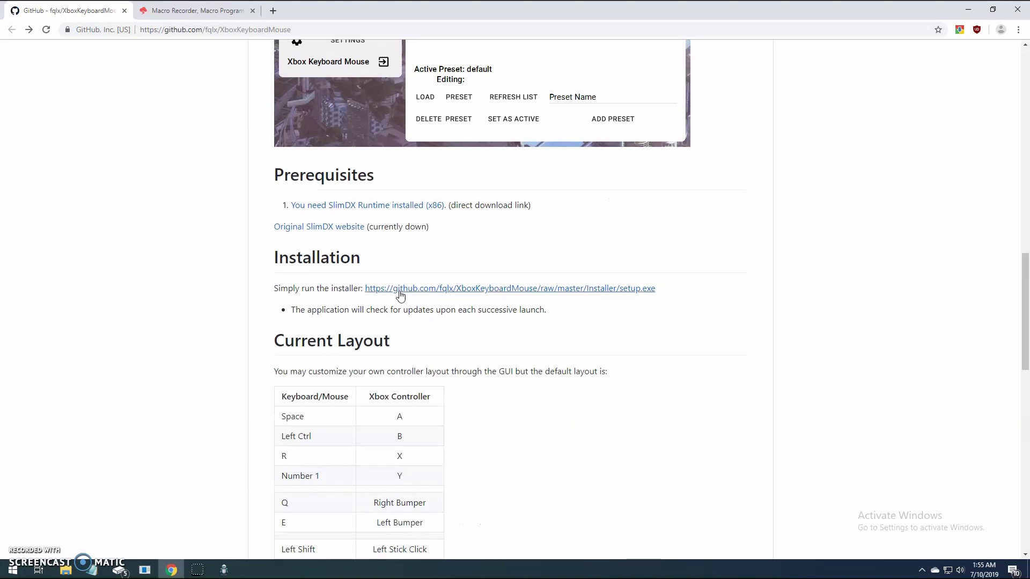
pyautogui.moveTo(708, 294); pyautogui.dragTo(362, 286)
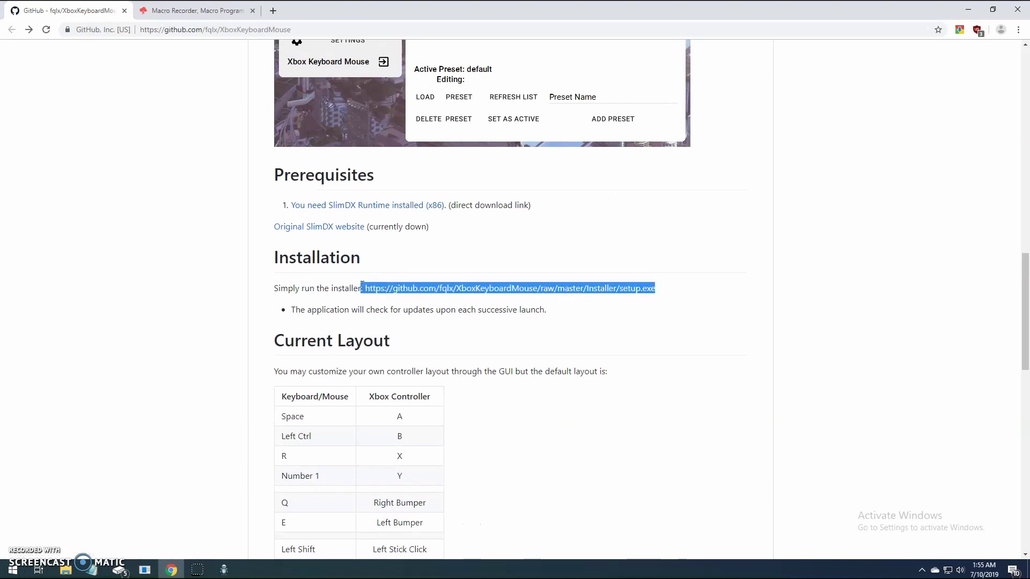
pyautogui.click(715, 341)
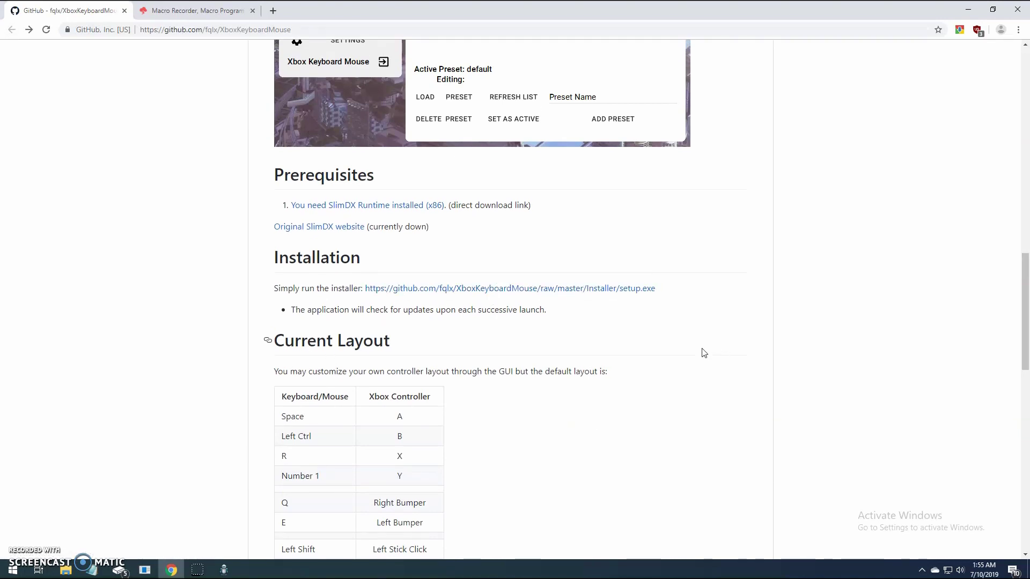
# Look over the Jitbit Macro Recorder page, then minimize the browser to the desktop
pyautogui.click(228, 15)
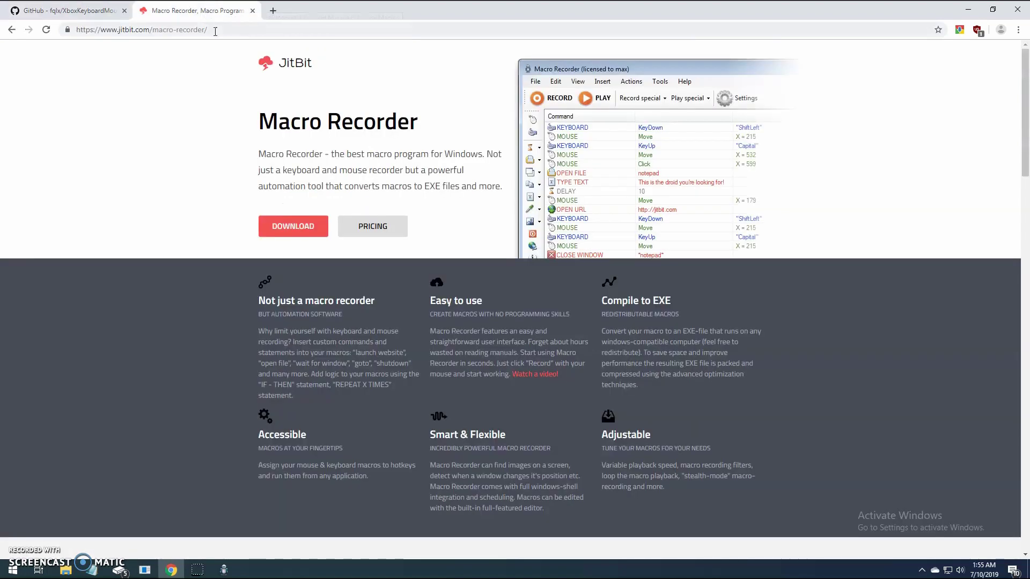
pyautogui.moveTo(256, 121); pyautogui.dragTo(441, 128)
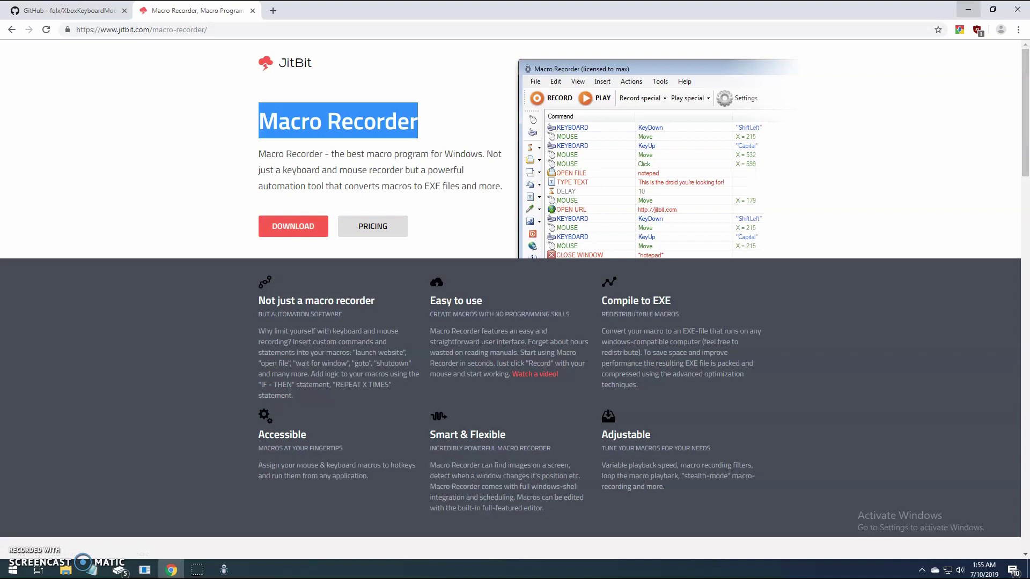
pyautogui.click(964, 9)
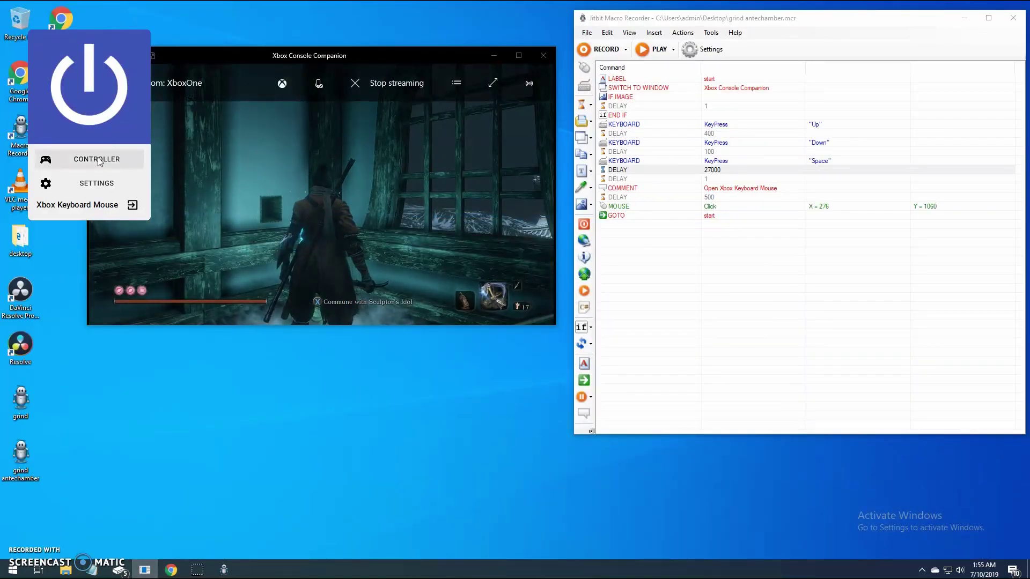
pyautogui.click(95, 186)
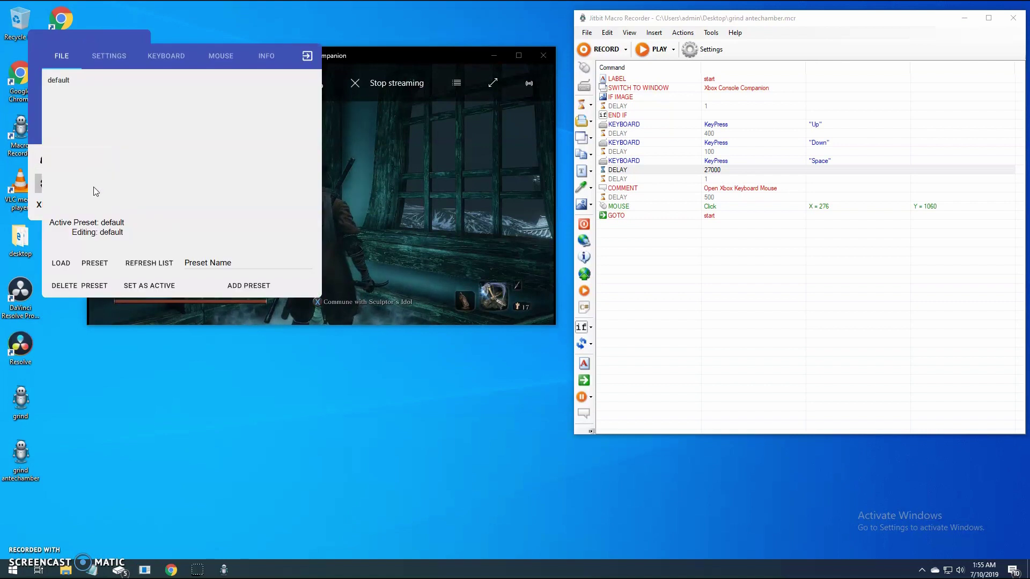
pyautogui.click(108, 55)
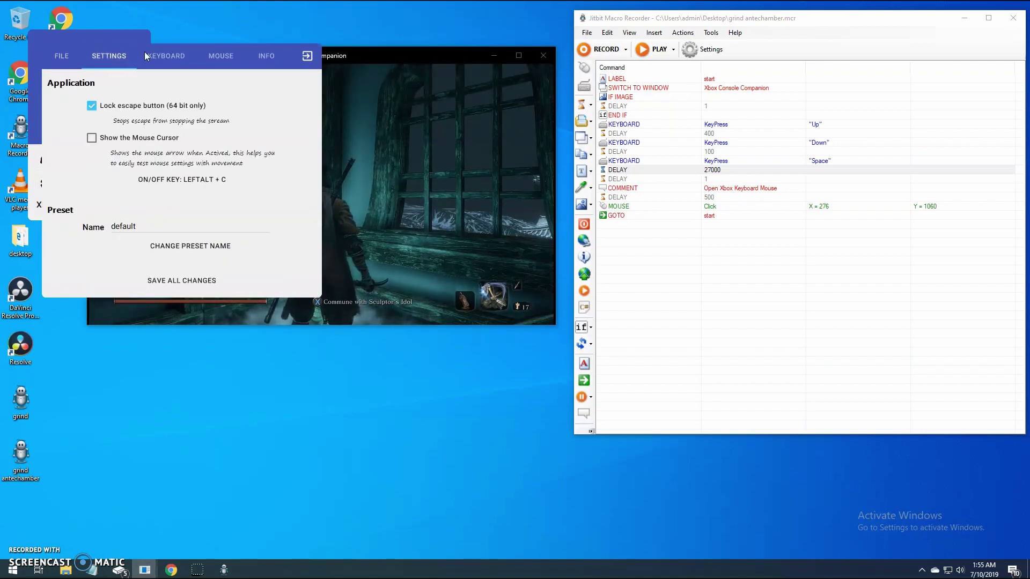
pyautogui.click(158, 50)
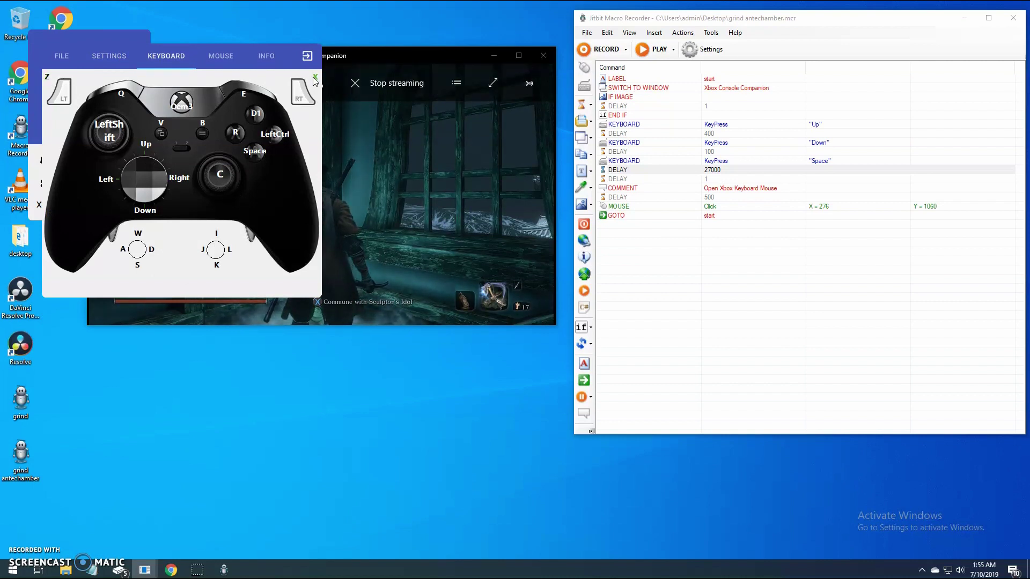
pyautogui.click(223, 57)
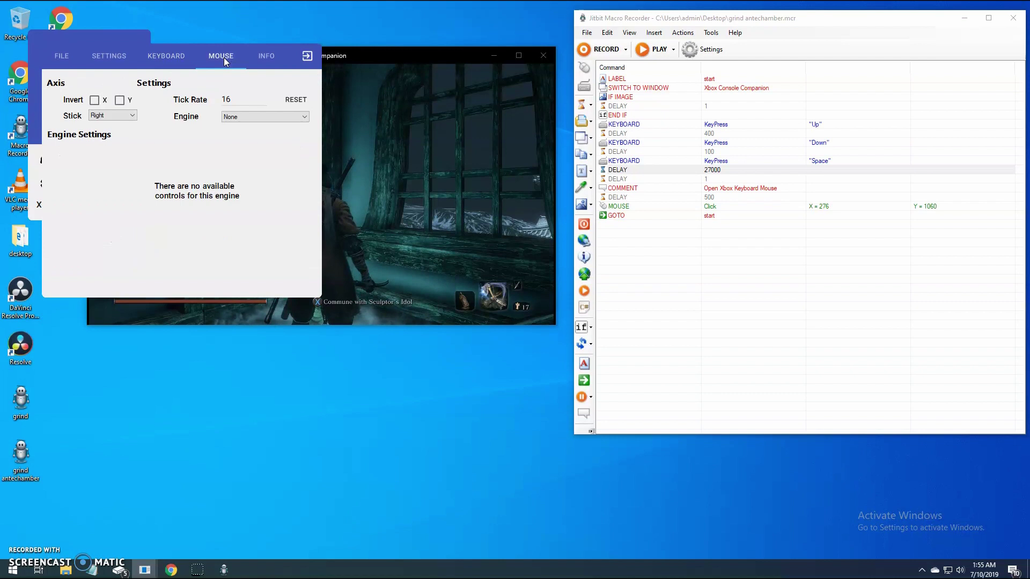
pyautogui.click(249, 116)
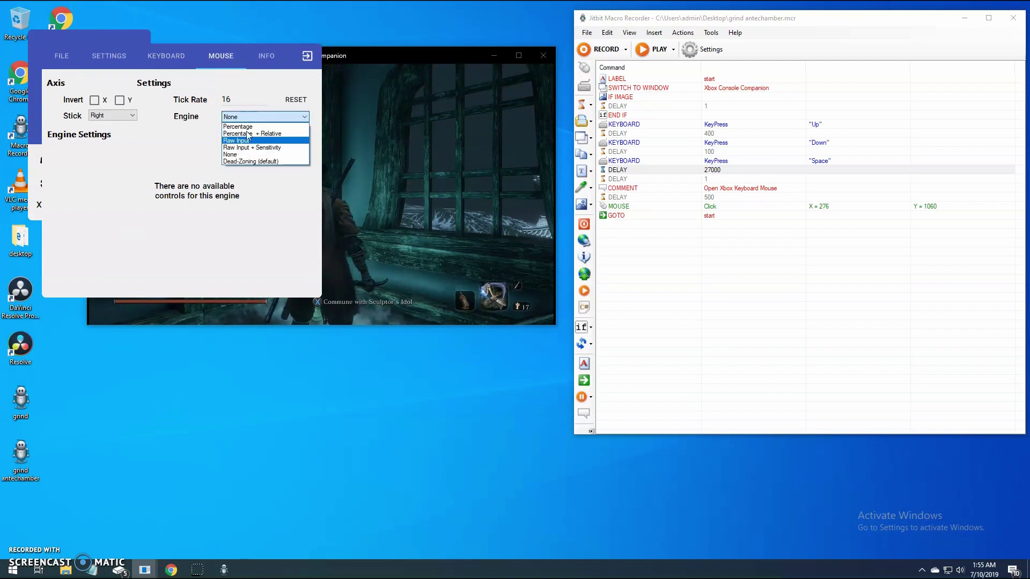
pyautogui.click(241, 104)
pyautogui.click(132, 59)
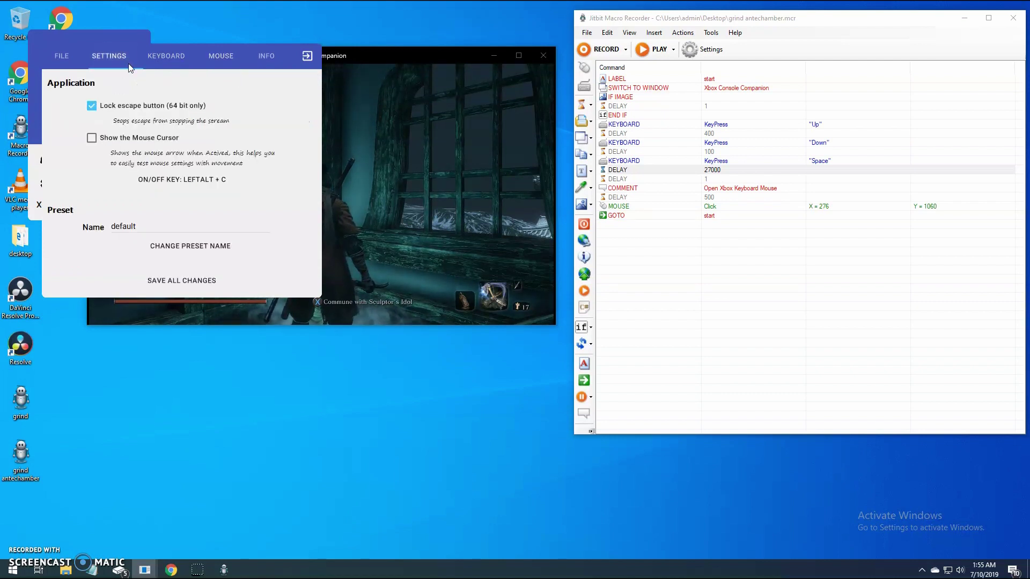
pyautogui.click(181, 283)
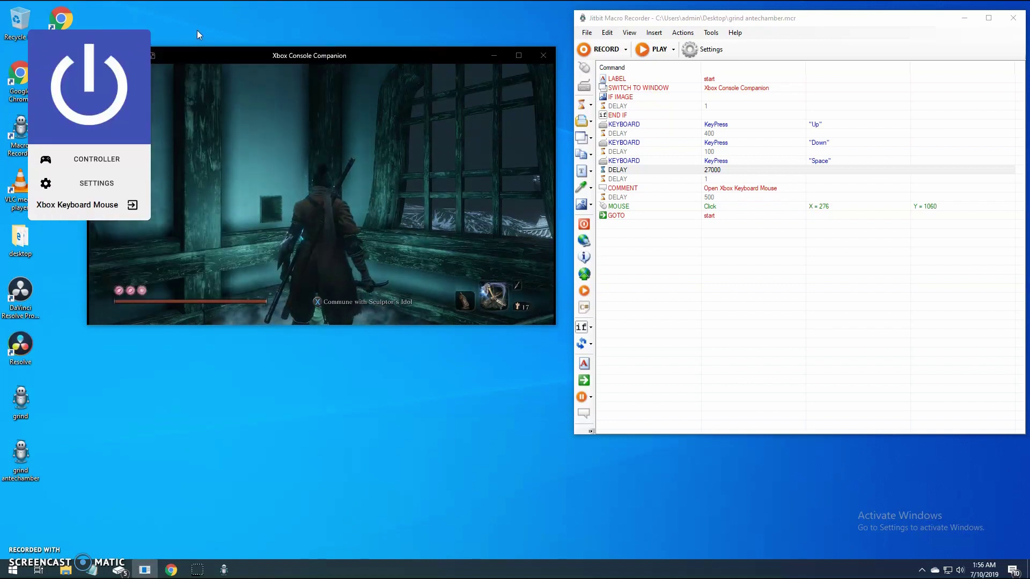
# Create a new untitled macro with File > New and start recording in the game stream
pyautogui.click(669, 22)
pyautogui.click(387, 56)
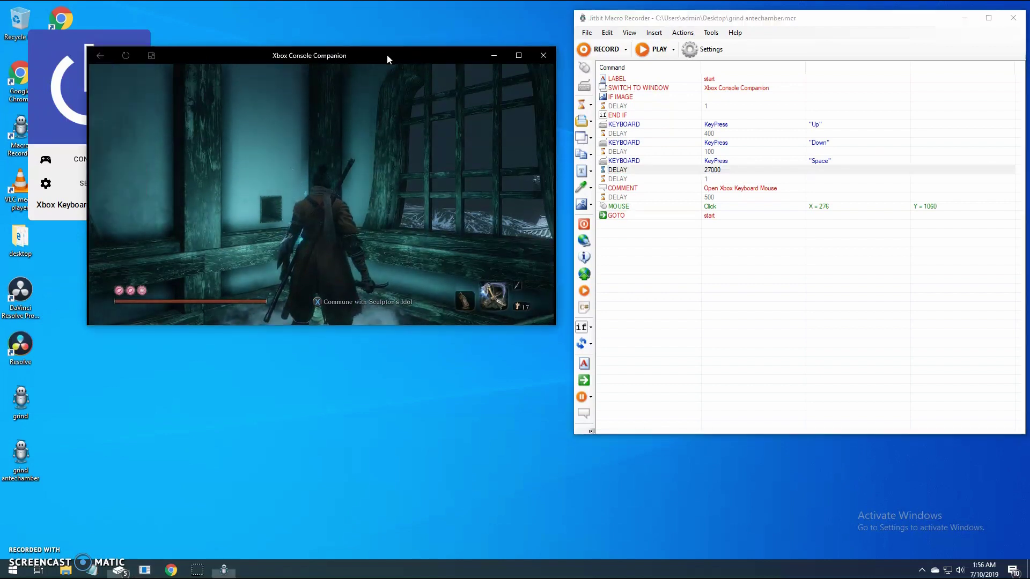
pyautogui.click(587, 32)
pyautogui.click(587, 33)
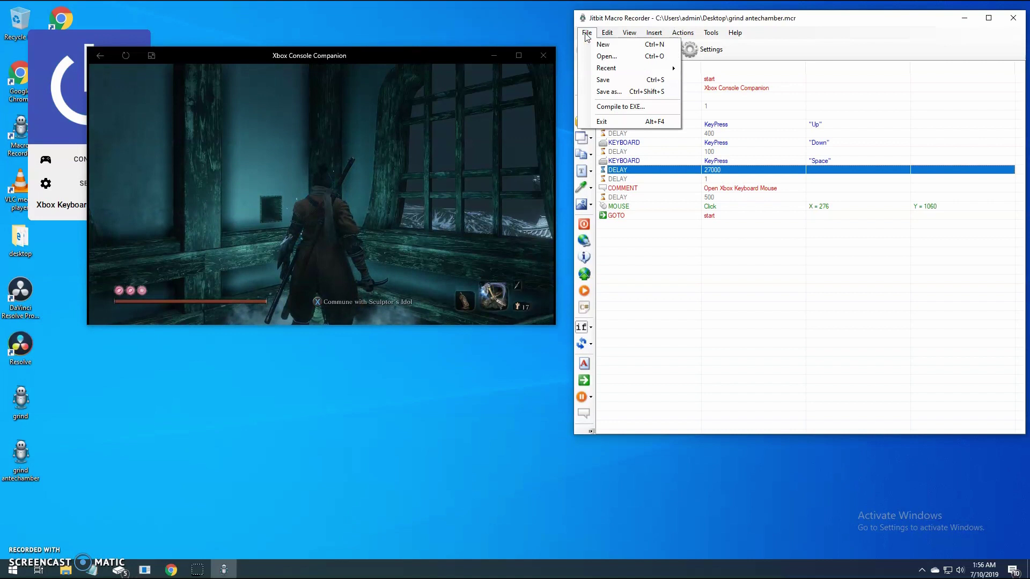
pyautogui.click(598, 42)
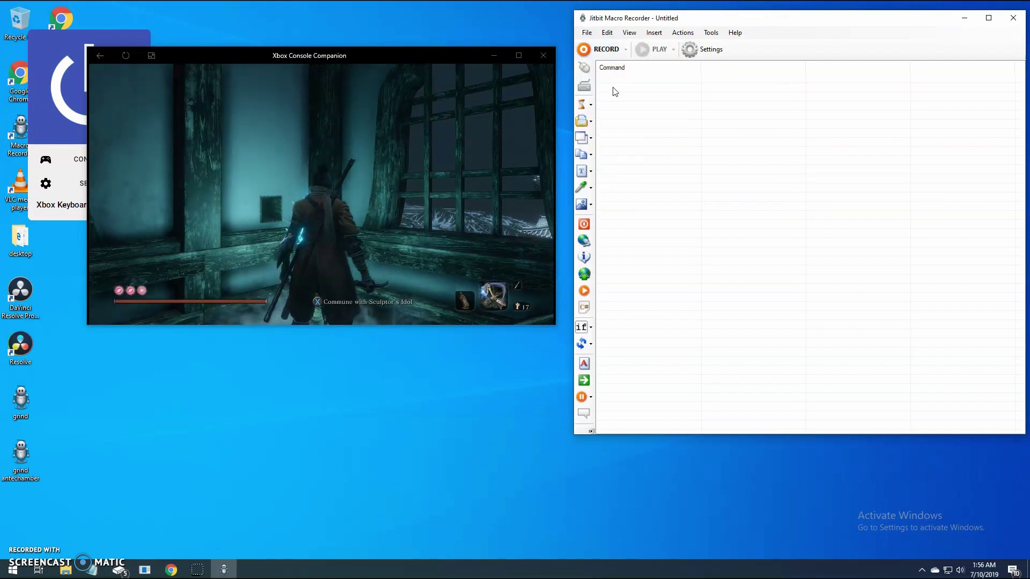
pyautogui.click(604, 52)
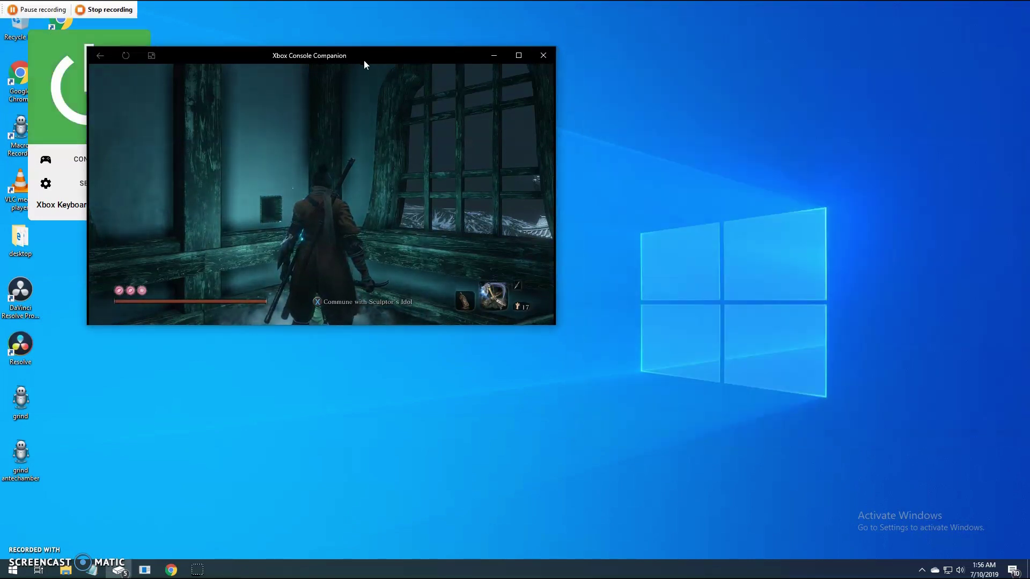
pyautogui.moveTo(334, 81)
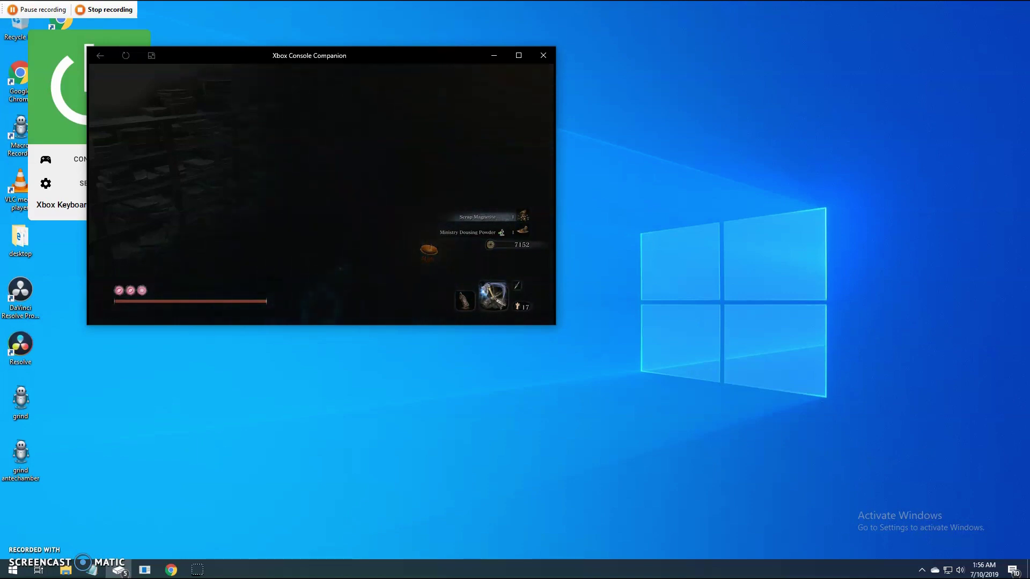
# Stop recording, go to the first captured command, and play the macro back once
pyautogui.click(96, 14)
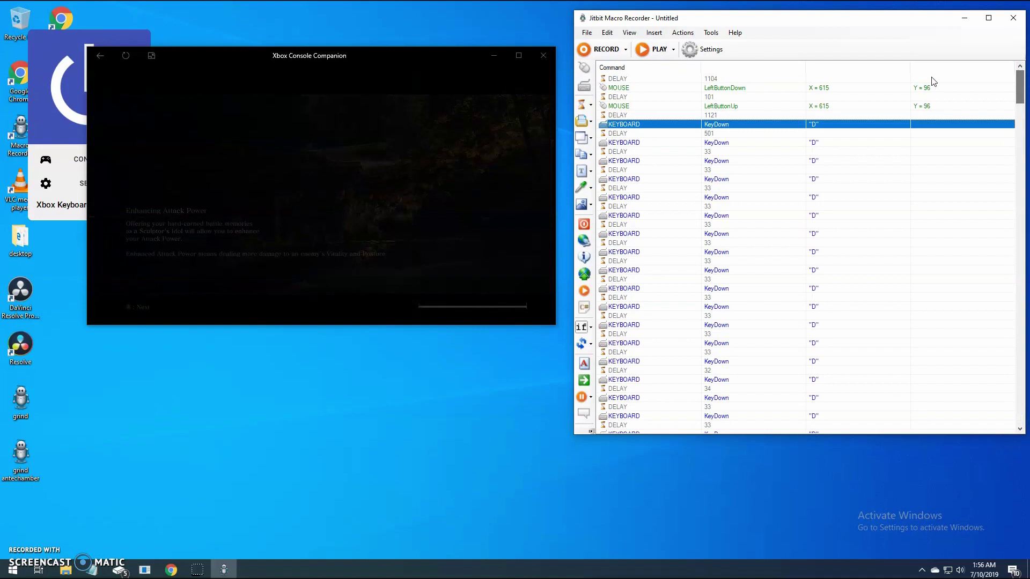
pyautogui.click(745, 78)
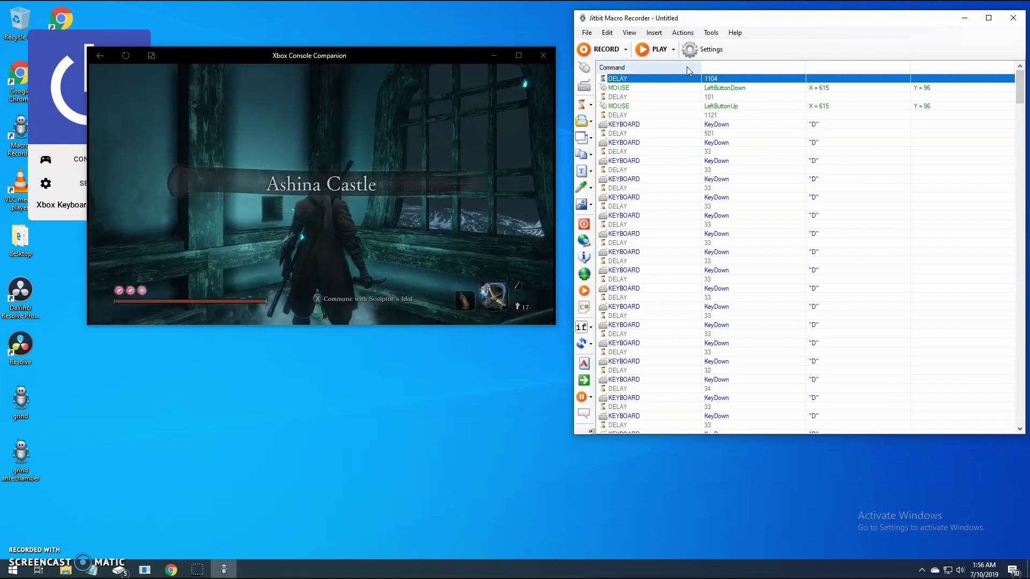
pyautogui.click(644, 54)
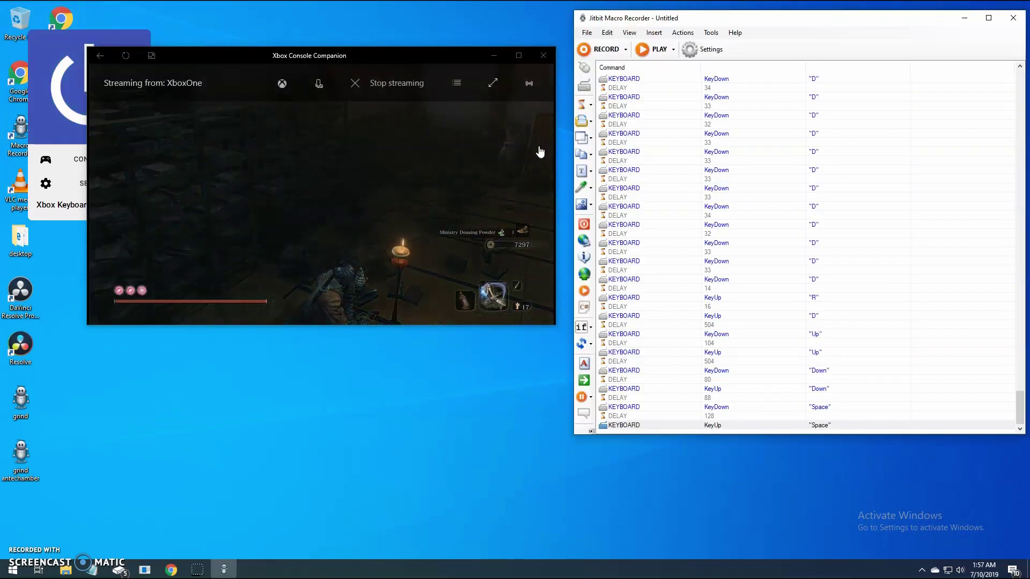
# Select the trailing rows from KeyDown Up through the final KeyUp Space and delete all ten
pyautogui.click(750, 142)
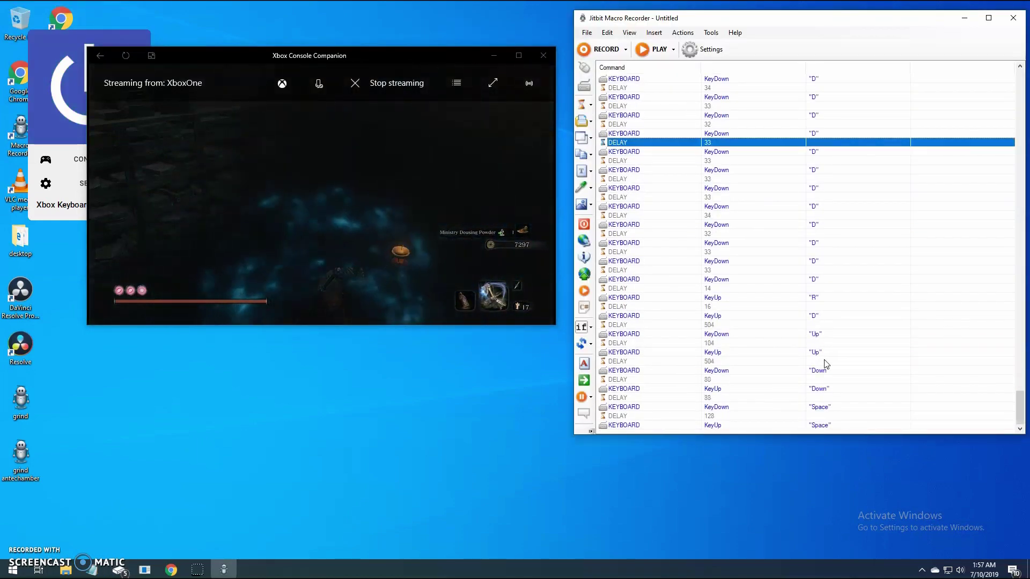
pyautogui.click(821, 343)
pyautogui.click(825, 335)
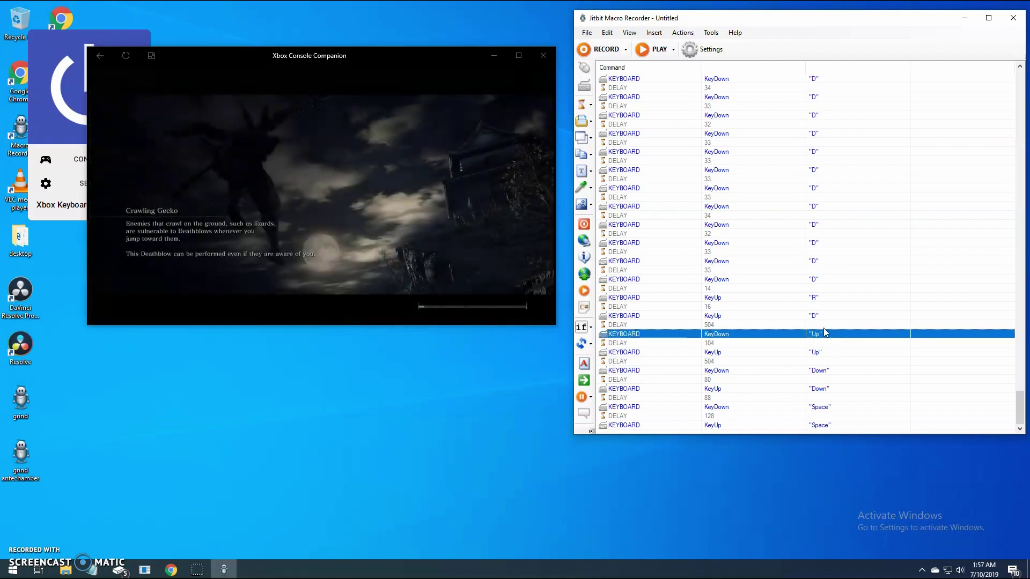
pyautogui.click(824, 326)
pyautogui.click(821, 335)
pyautogui.keyDown('shift'); pyautogui.click(832, 425); pyautogui.keyUp('shift')
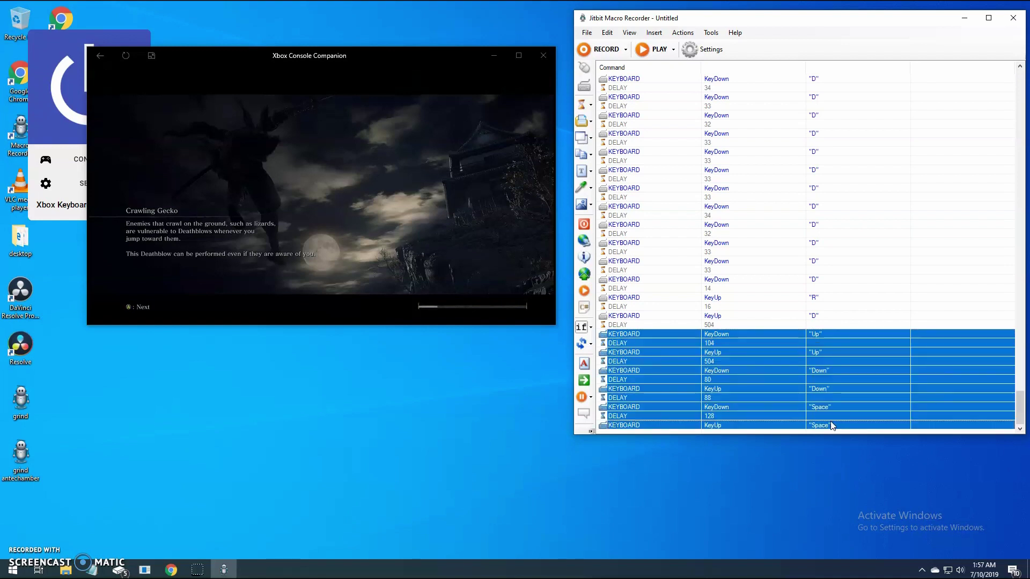
pyautogui.press('Delete')
# Change the last delay to 100 ms
pyautogui.doubleClick(762, 425)
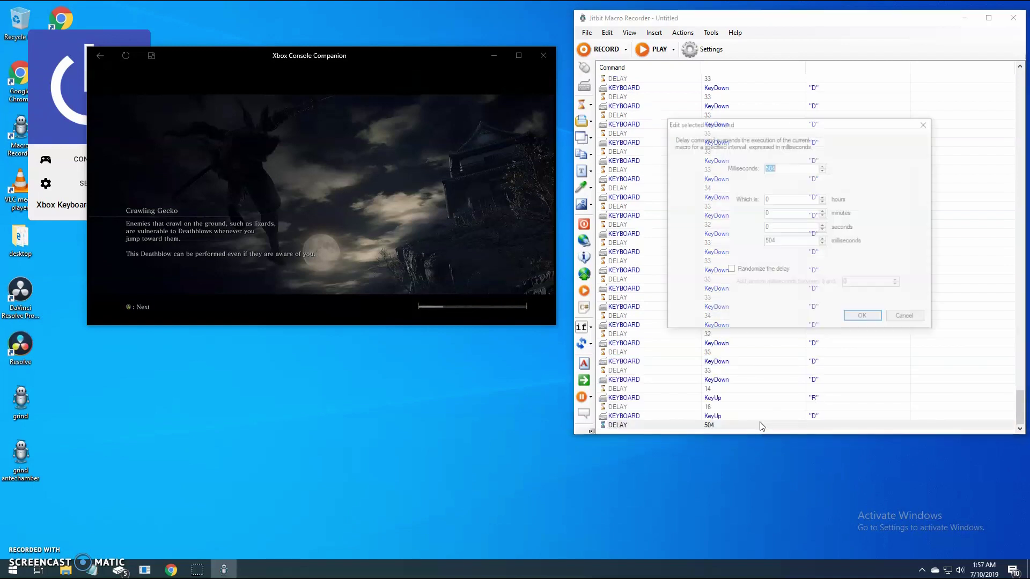
pyautogui.write('100')
pyautogui.press('Return')
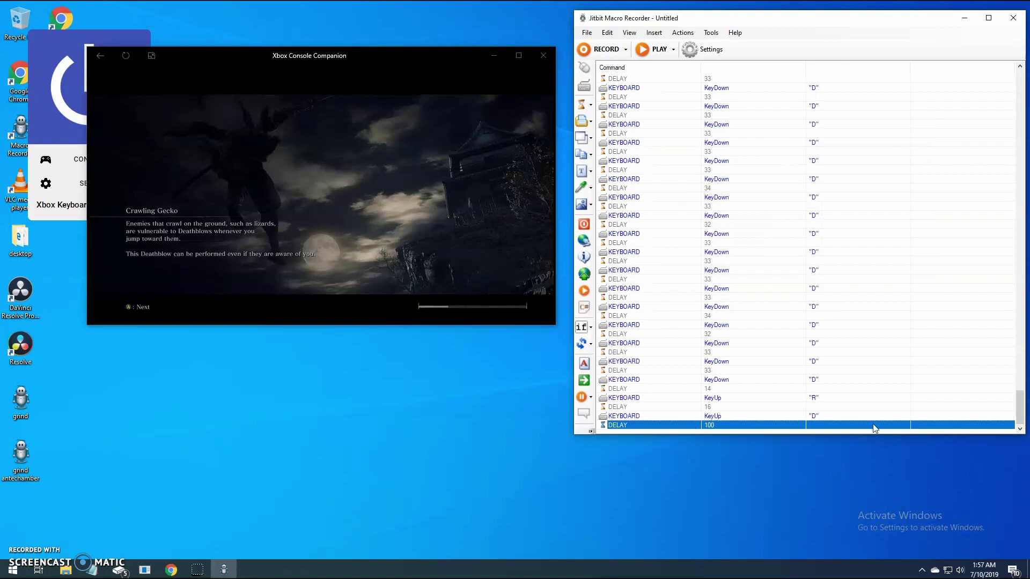
# Remove the leading mouse-click and delay rows, then select all remaining commands
pyautogui.moveTo(1020, 401); pyautogui.dragTo(1020, 86)
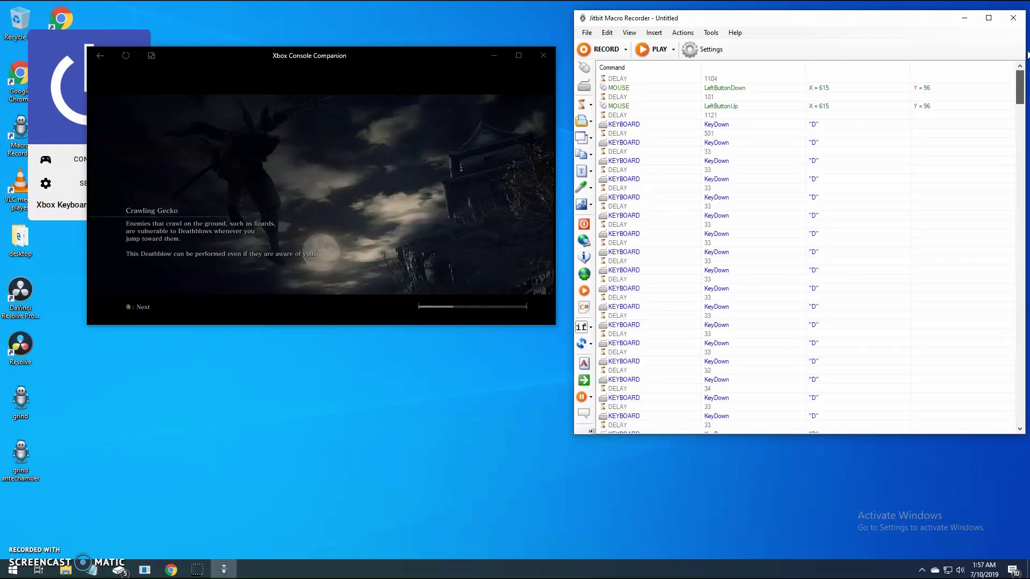
pyautogui.click(740, 115)
pyautogui.keyDown('shift'); pyautogui.click(729, 79); pyautogui.keyUp('shift')
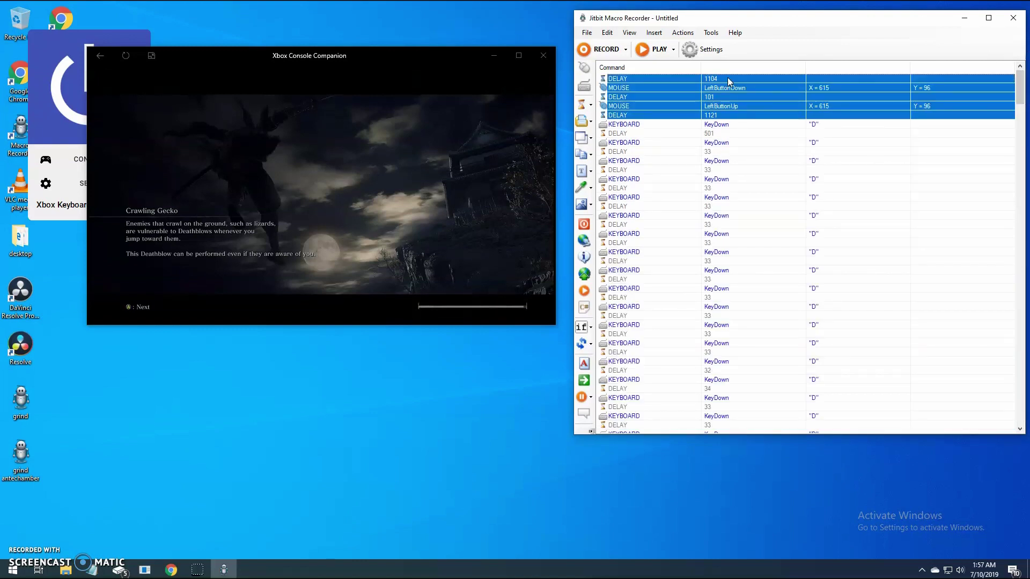
pyautogui.press('Delete')
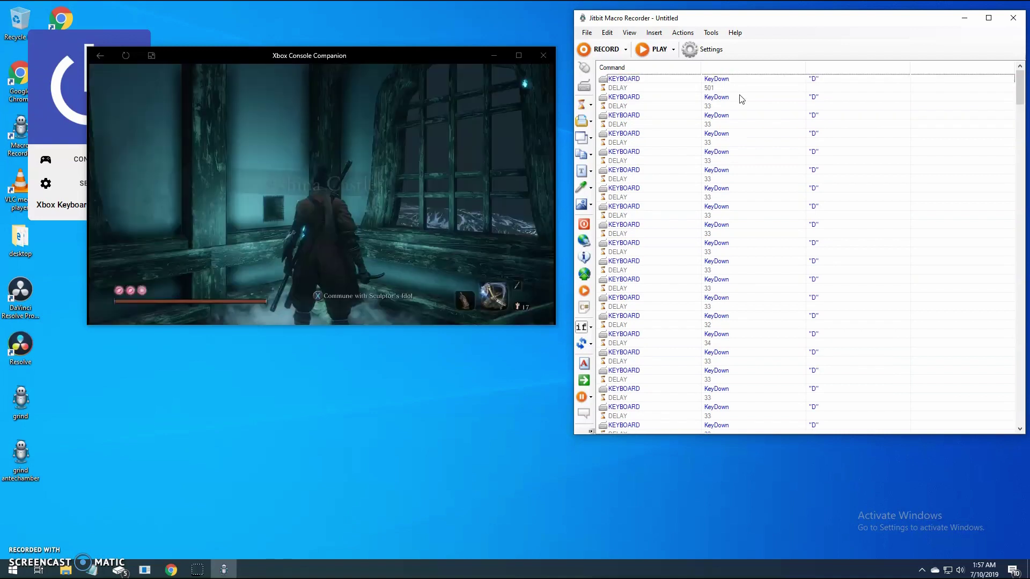
pyautogui.scroll(-8, 721, 198)
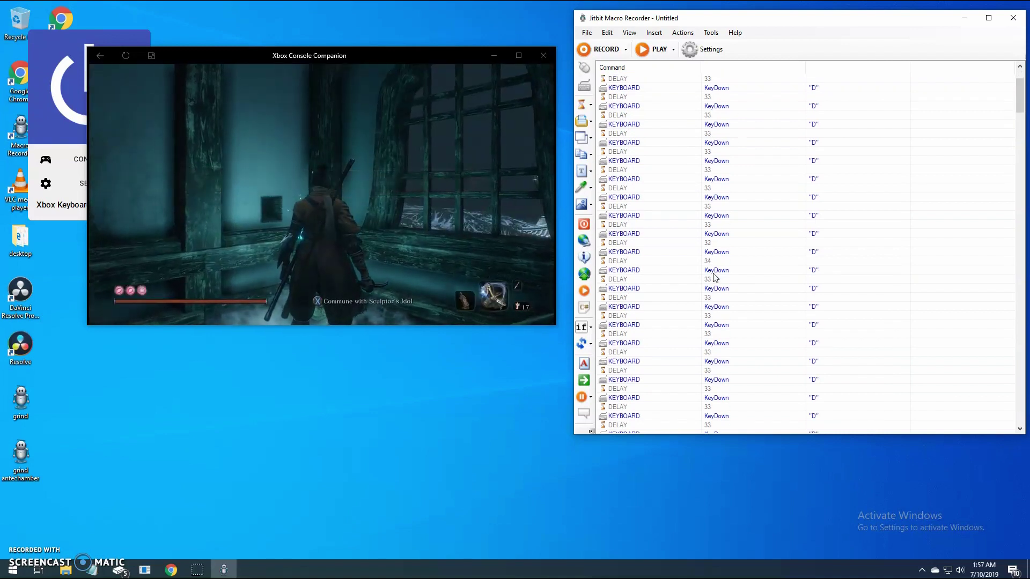
pyautogui.scroll(-10, 713, 277)
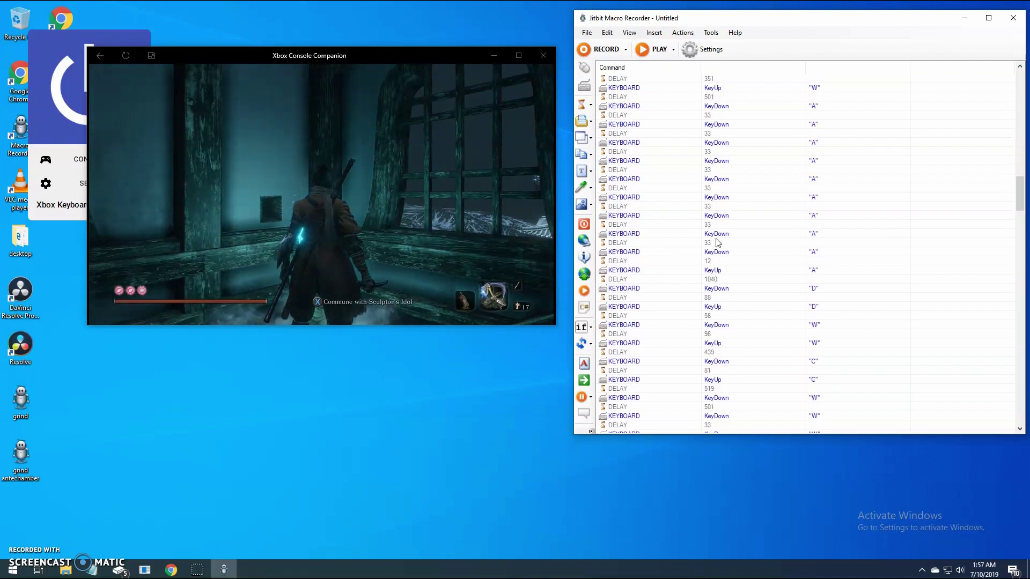
pyautogui.hotkey('ctrl', 'a')
# Discard the unsaved recording and open grind antechamber.mcr
pyautogui.click(587, 32)
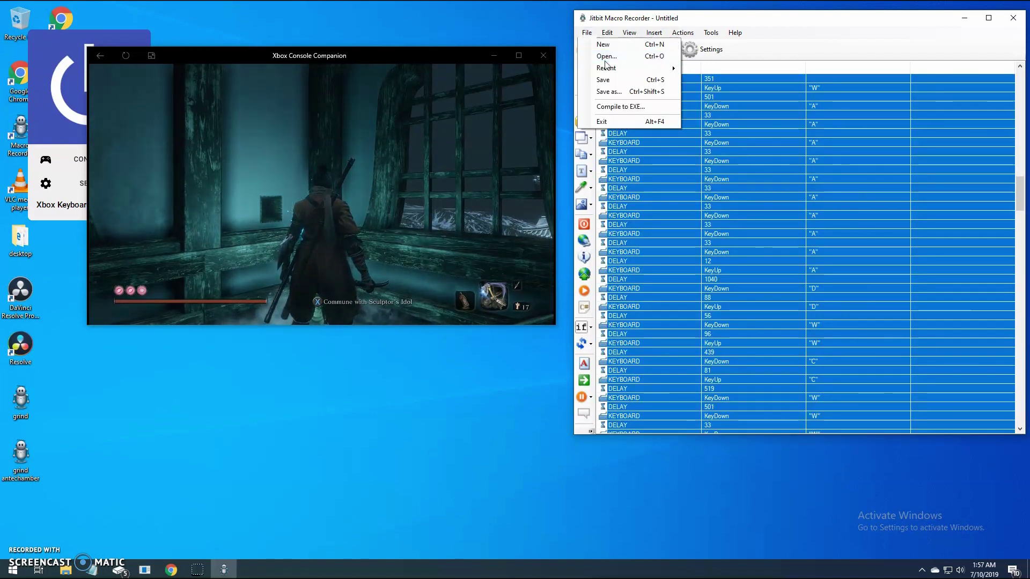
pyautogui.click(606, 56)
pyautogui.click(520, 322)
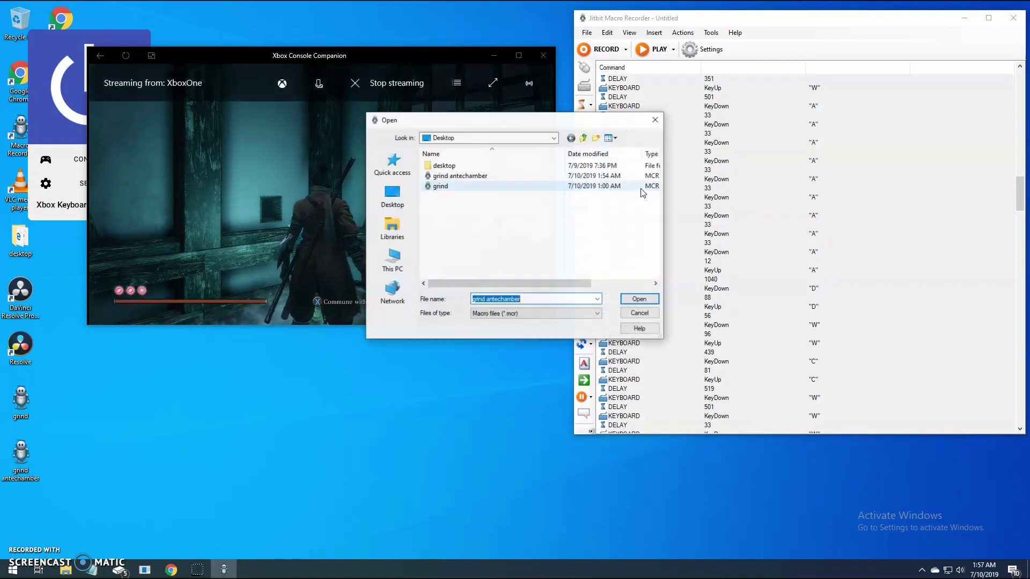
pyautogui.doubleClick(519, 181)
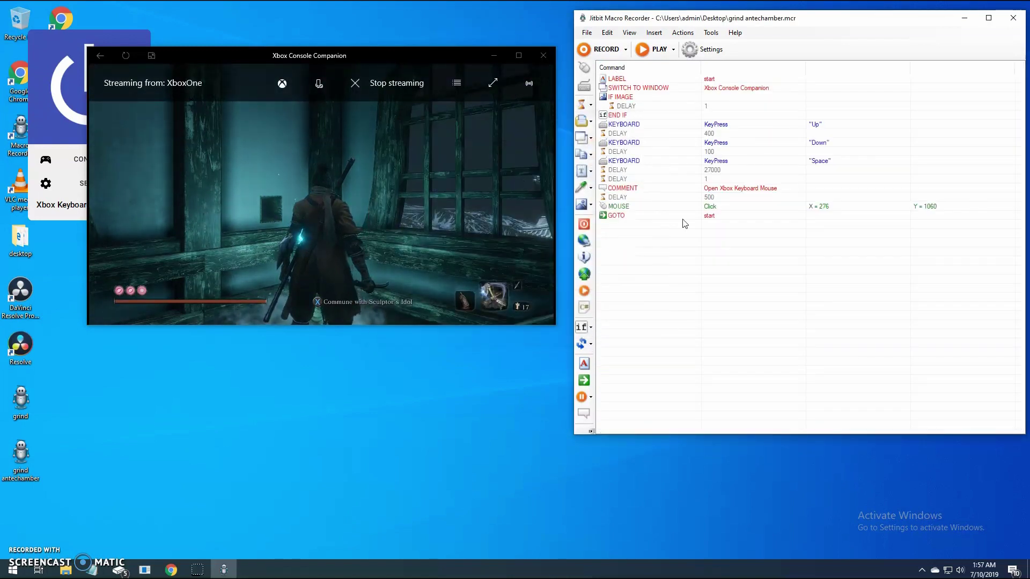
# Paste the copied keystrokes at the delay inside the IF IMAGE block
pyautogui.click(708, 106)
pyautogui.rightClick(708, 107)
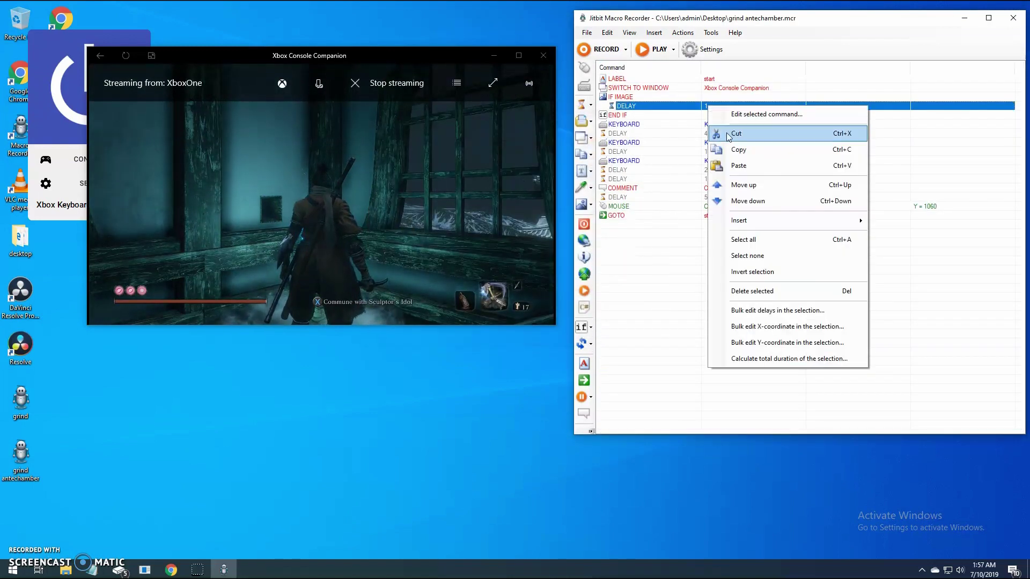
pyautogui.click(737, 164)
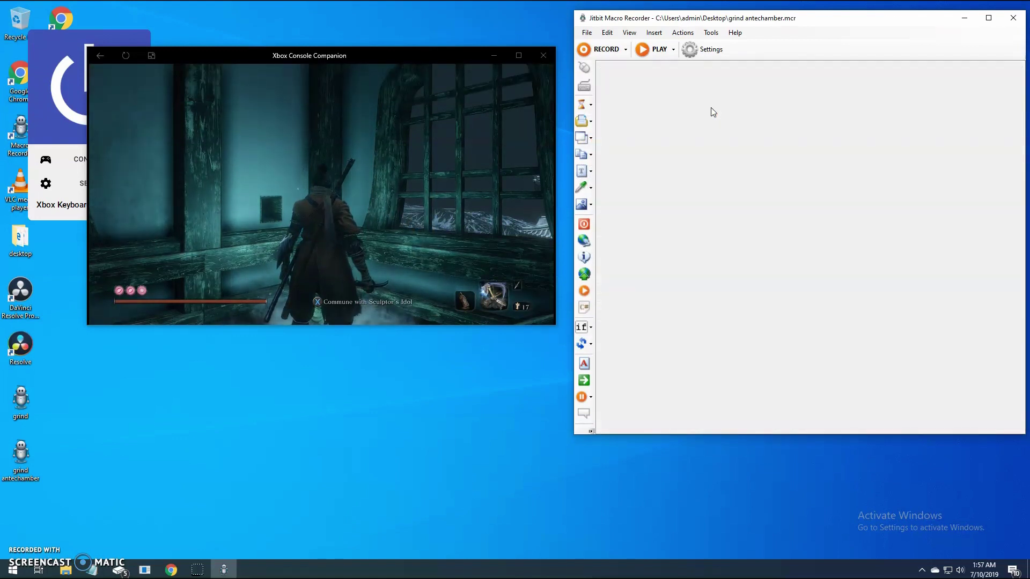
pyautogui.scroll(-3, 724, 152)
pyautogui.scroll(-15, 718, 137)
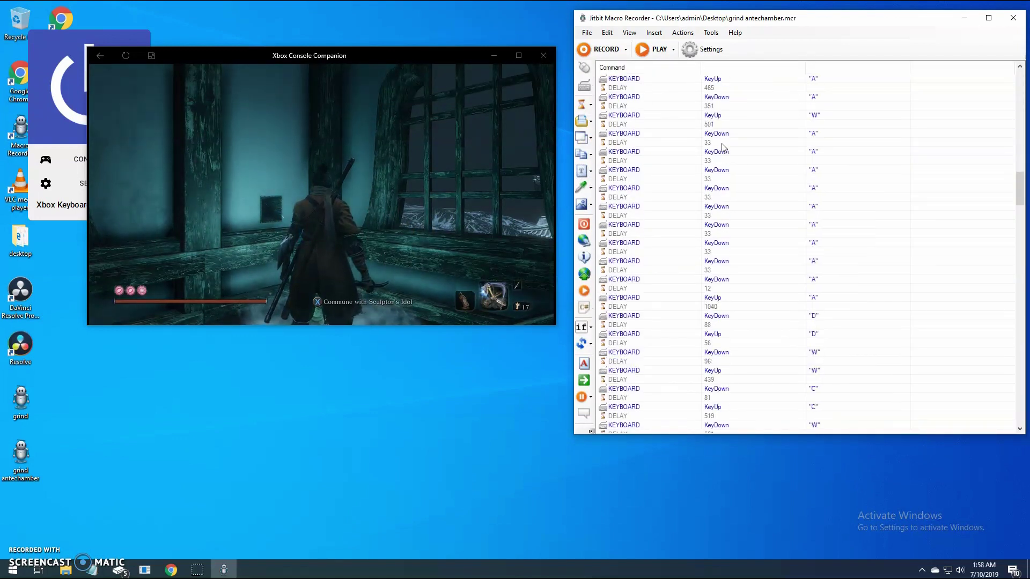
pyautogui.scroll(-4, 716, 134)
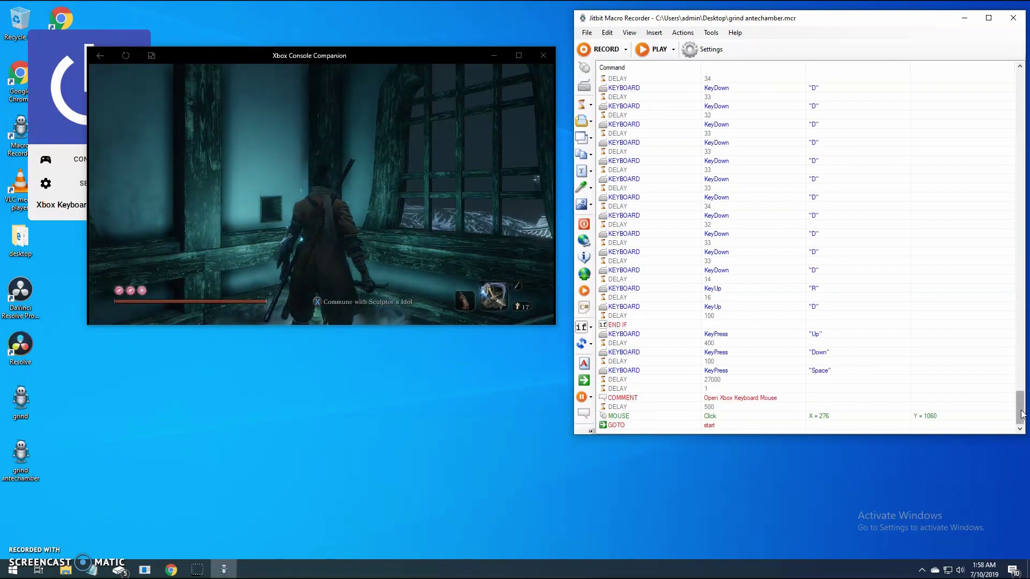
# Recapture the X-button prompt image and a 41×41 search region for IF IMAGE, testing True
pyautogui.moveTo(1021, 413); pyautogui.dragTo(1016, 91)
pyautogui.click(745, 94)
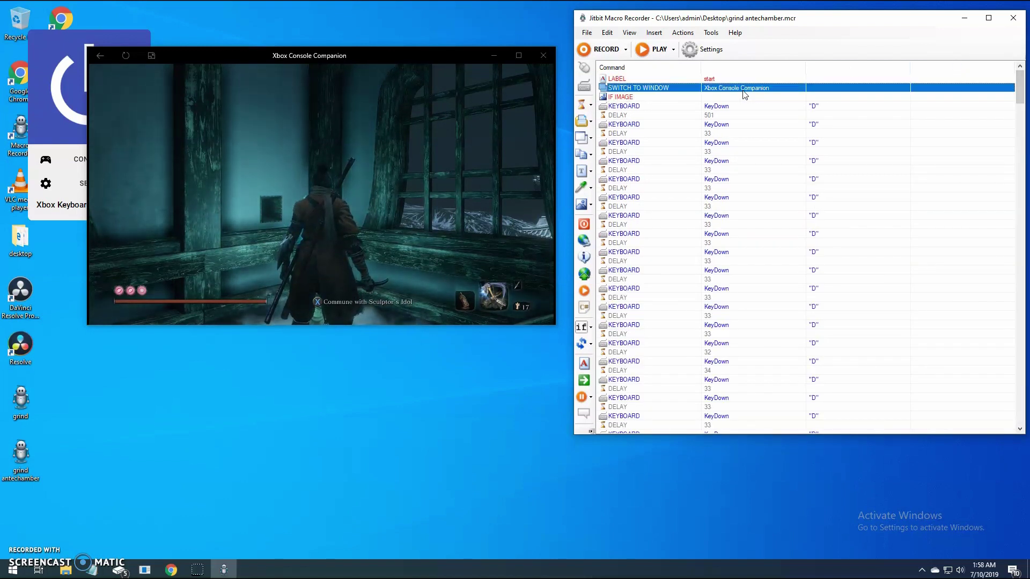
pyautogui.doubleClick(739, 97)
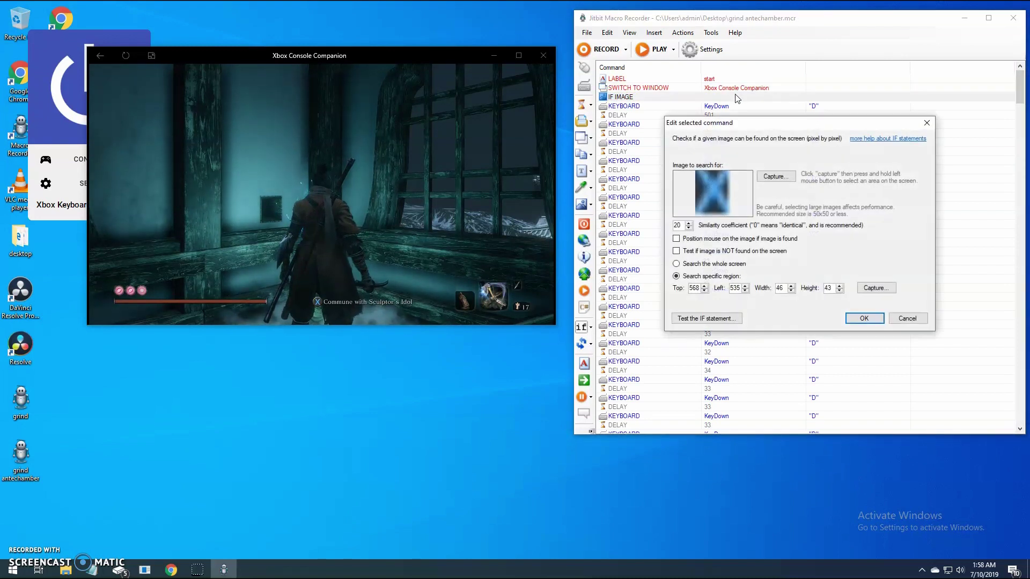
pyautogui.click(776, 177)
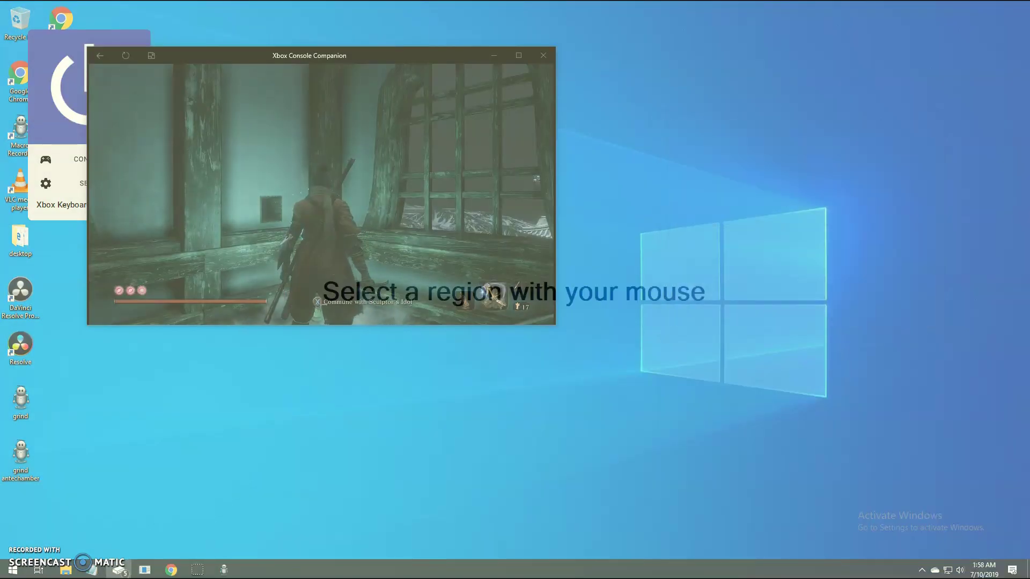
pyautogui.moveTo(305, 290); pyautogui.dragTo(329, 313)
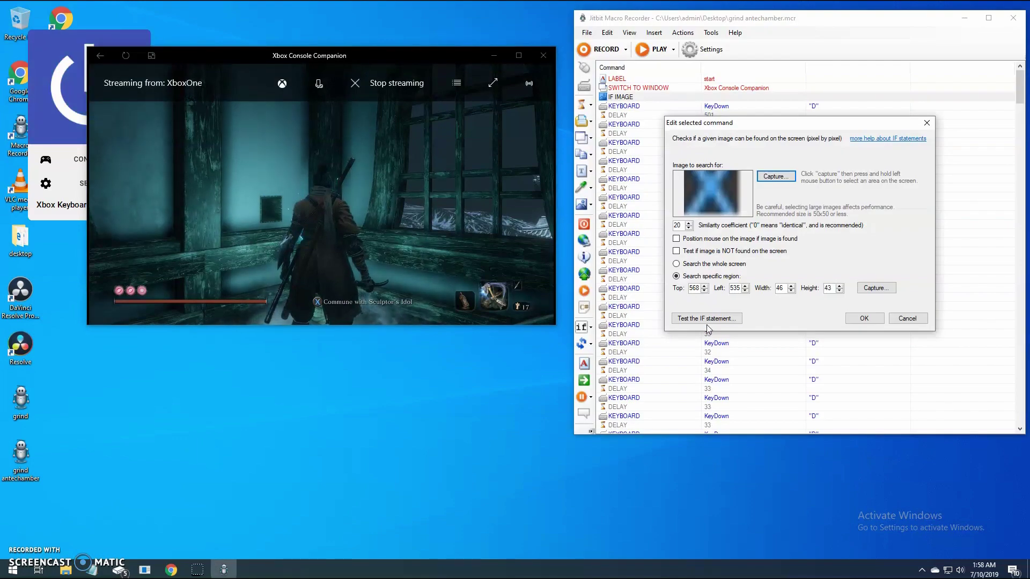
pyautogui.click(873, 289)
pyautogui.moveTo(328, 290); pyautogui.dragTo(306, 311)
pyautogui.click(706, 318)
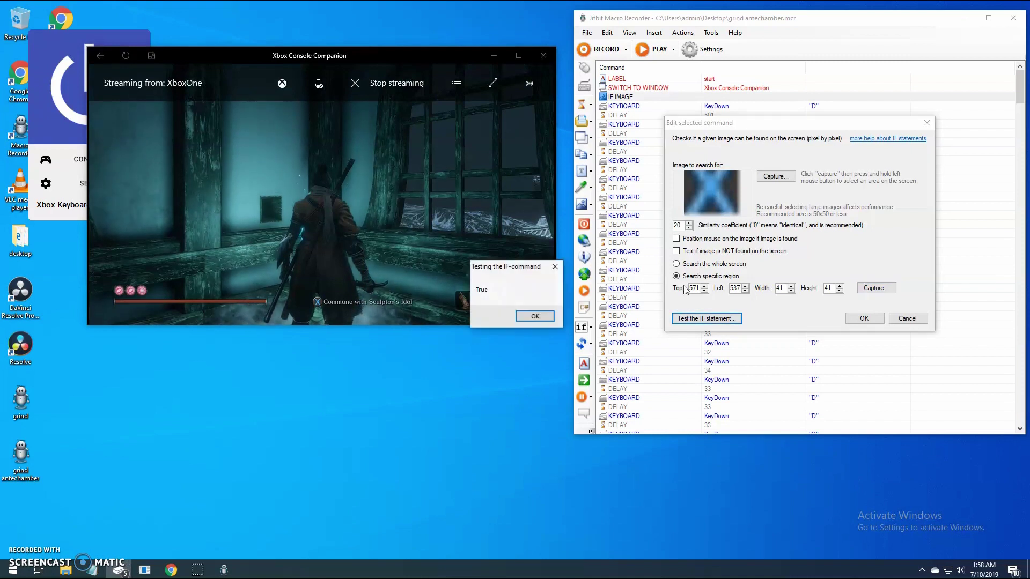
pyautogui.click(534, 315)
pyautogui.click(861, 318)
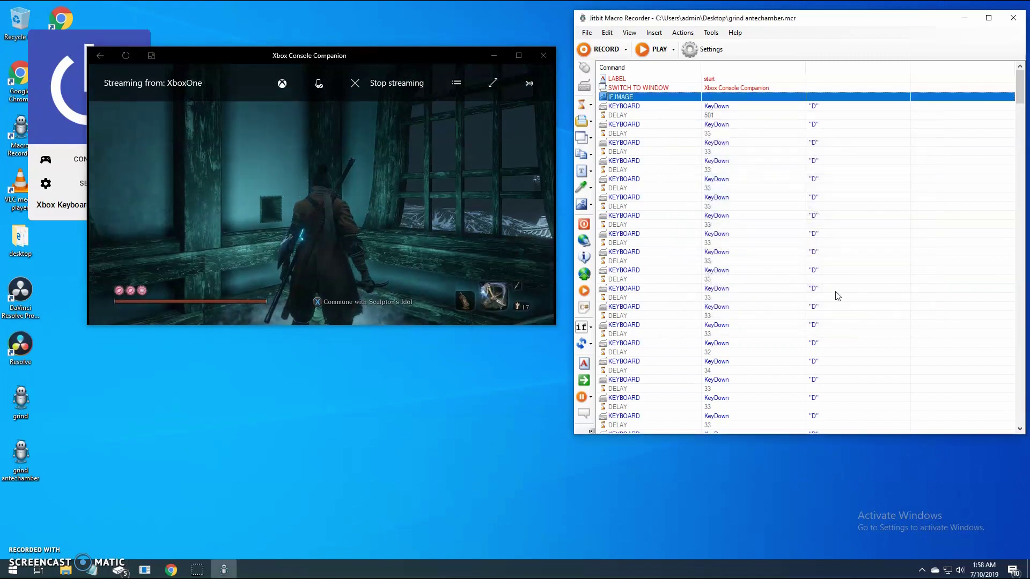
# Change the final reopen click's coordinates from 276, 1060 to X 271, Y 1061
pyautogui.moveTo(1021, 93); pyautogui.dragTo(1003, 416)
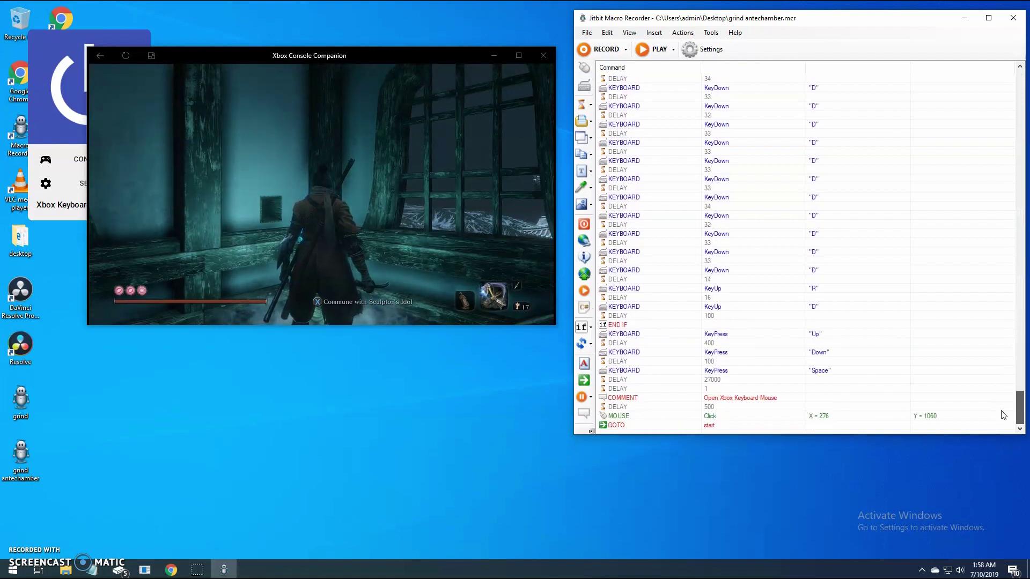
pyautogui.click(753, 309)
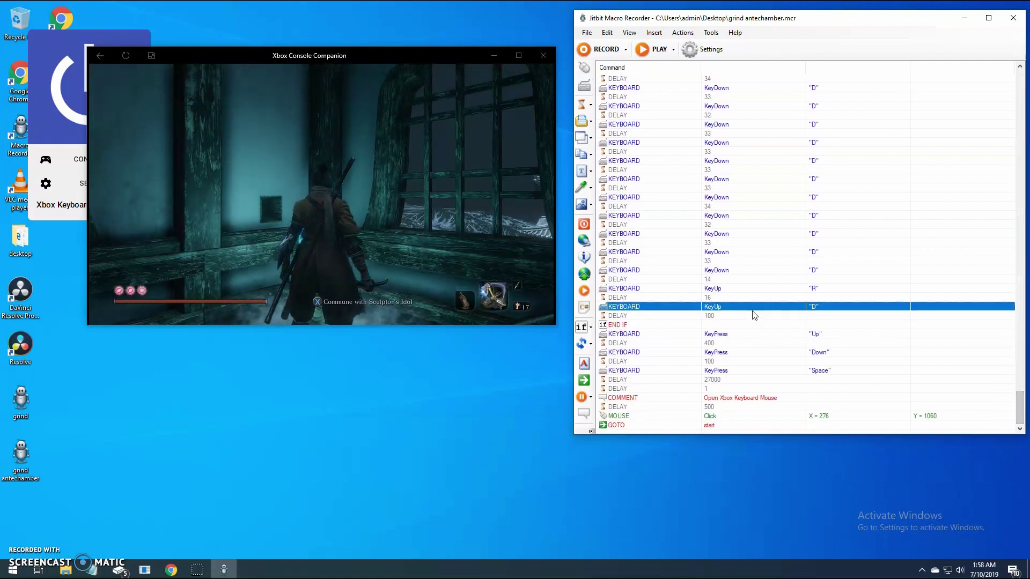
pyautogui.click(732, 315)
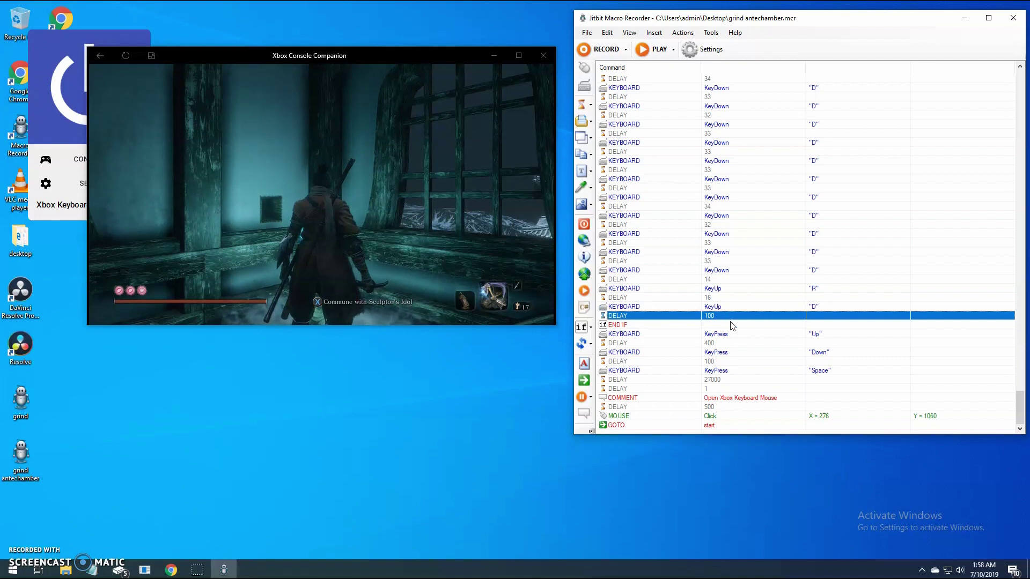
pyautogui.click(730, 409)
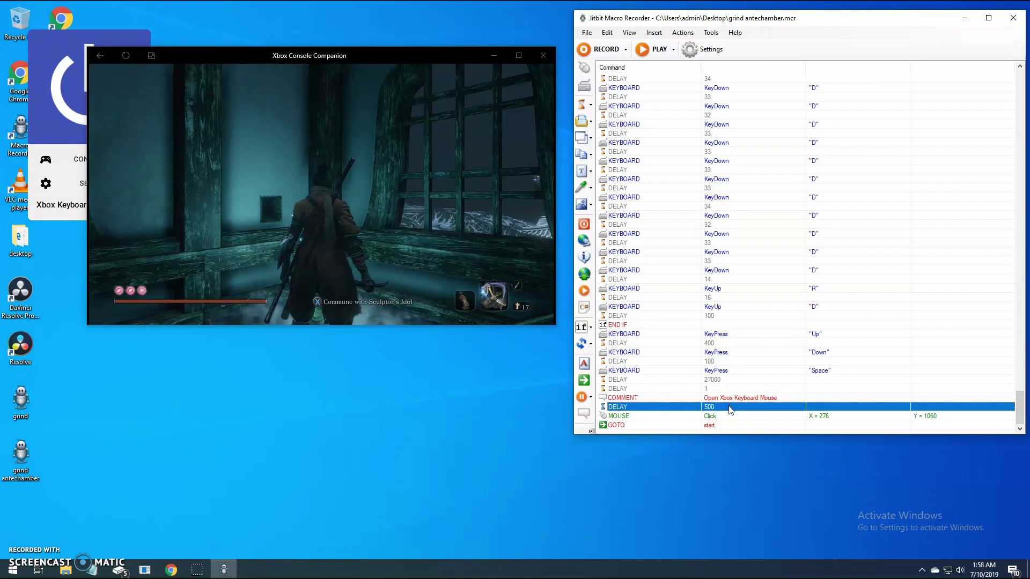
pyautogui.doubleClick(743, 417)
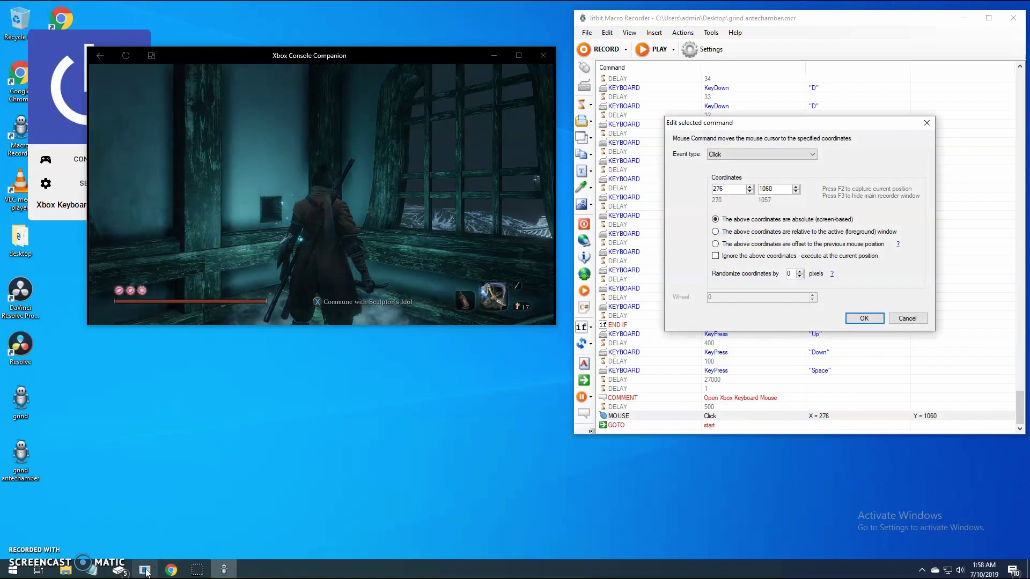
pyautogui.moveTo(146, 573)
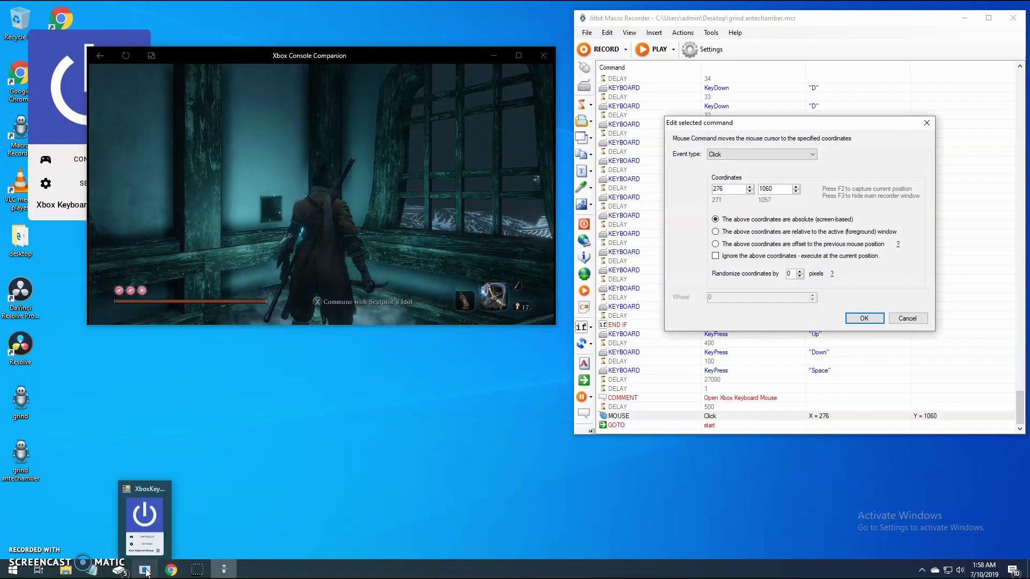
pyautogui.click(864, 318)
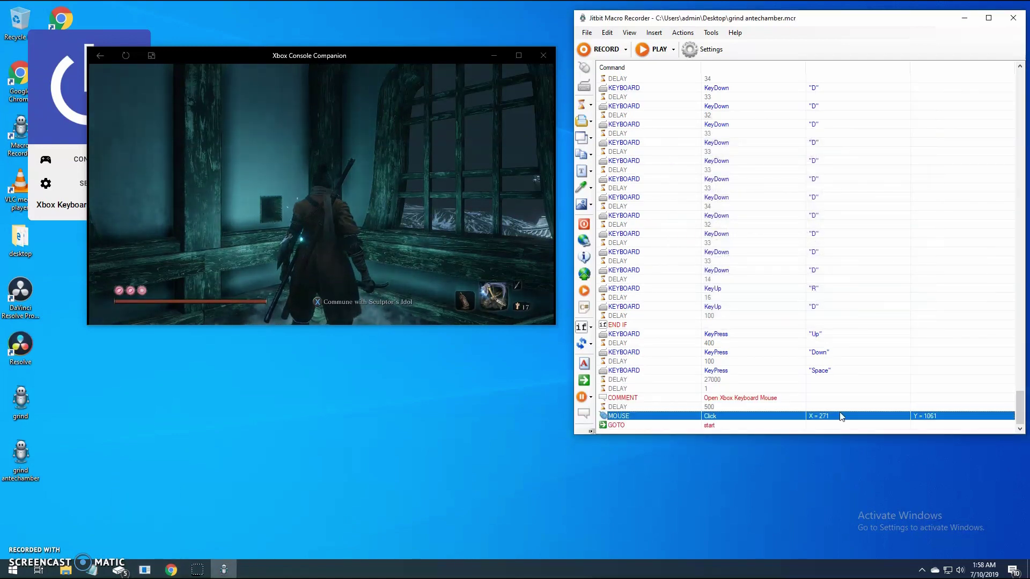
# Play the edited grind antechamber macro and let it loop in the game stream
pyautogui.click(650, 50)
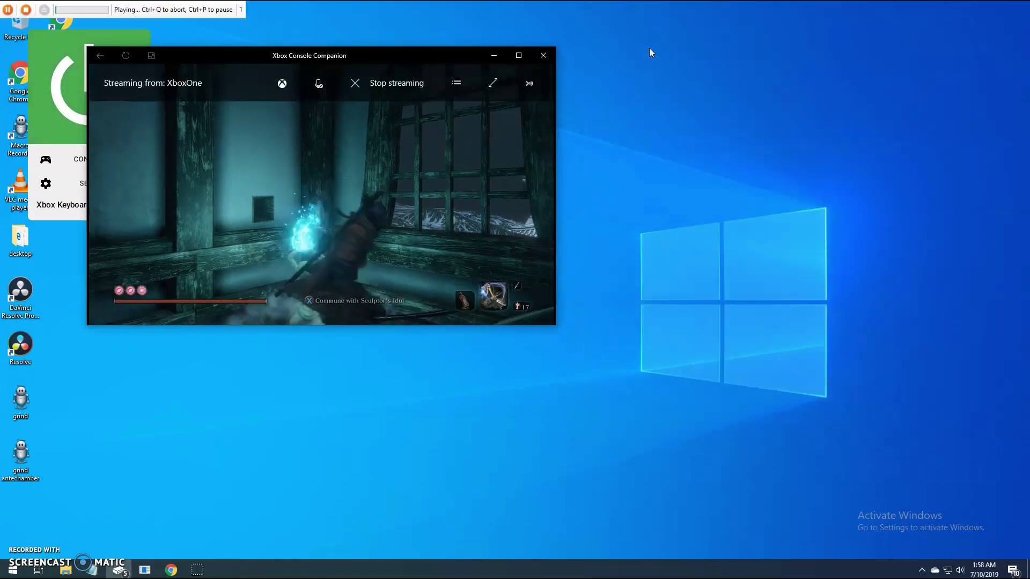